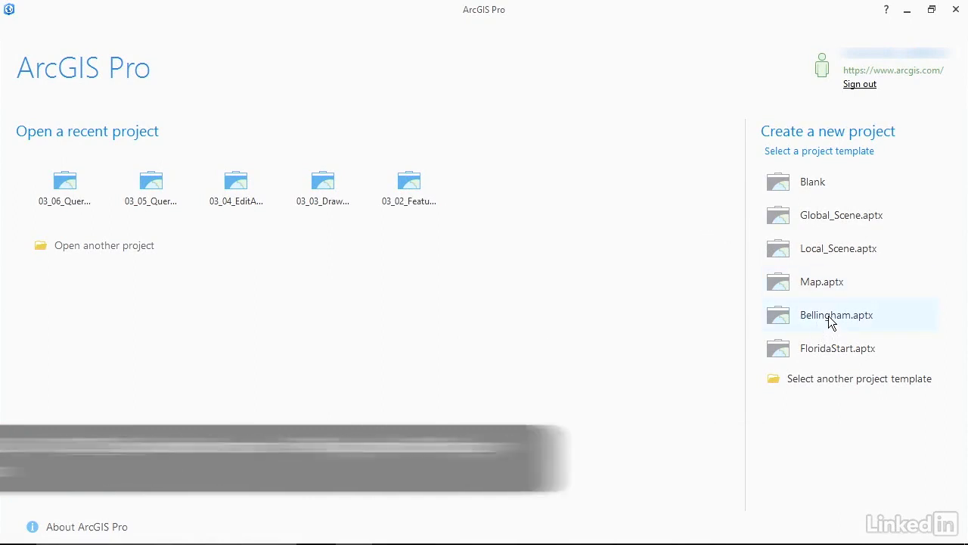
Start a new project from the Bellingham.aptx template and set its location to Desktop\Exercise Files\Chapter_03\03_08_SolutionFeatures
{"action": "left_click", "coordinate": [786, 317]}
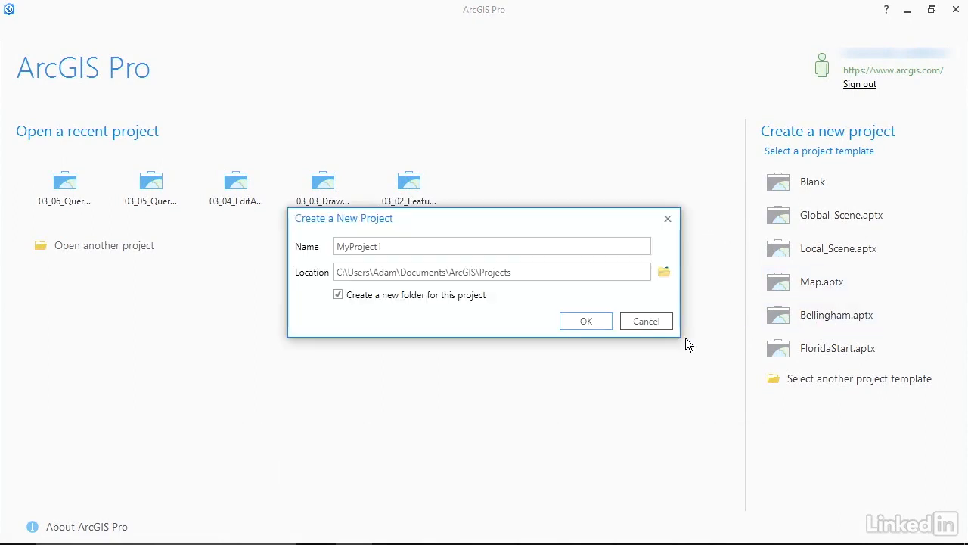
{"action": "left_click", "coordinate": [663, 271]}
{"action": "left_click", "coordinate": [302, 211]}
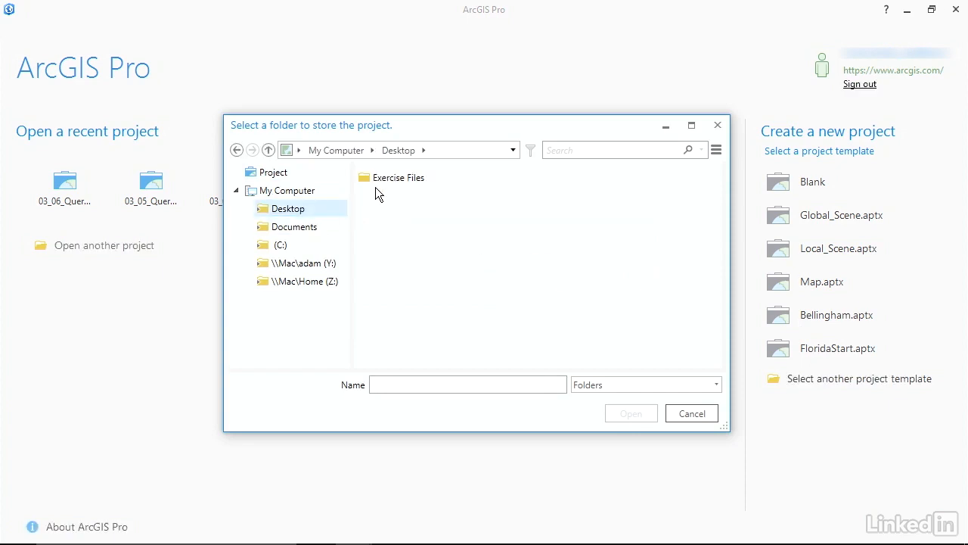
{"action": "double_click", "coordinate": [385, 179]}
{"action": "double_click", "coordinate": [393, 195]}
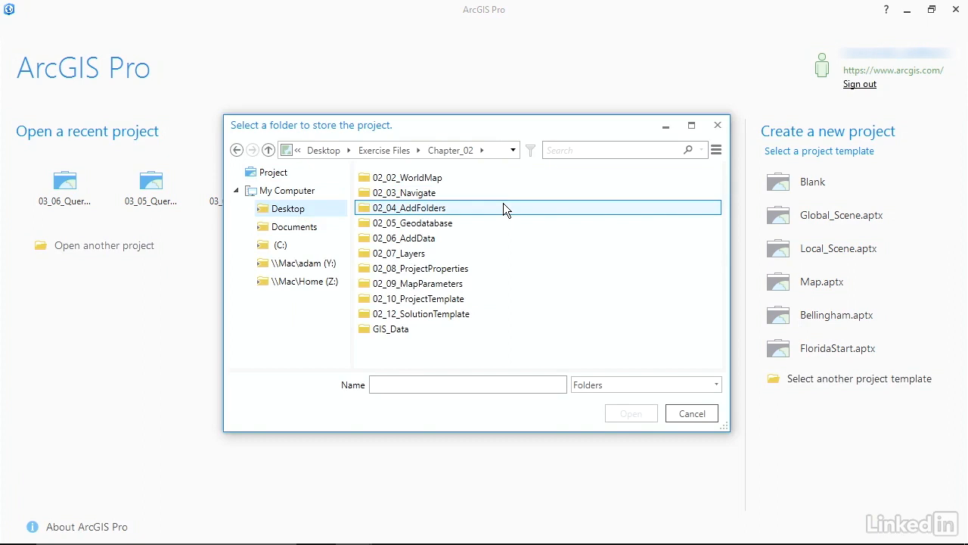
{"action": "left_click", "coordinate": [390, 149]}
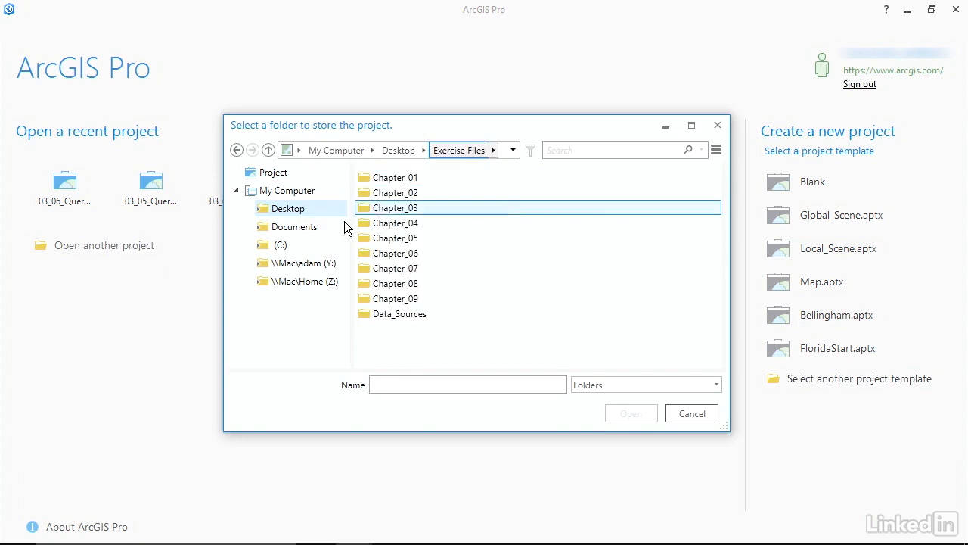
{"action": "double_click", "coordinate": [402, 211]}
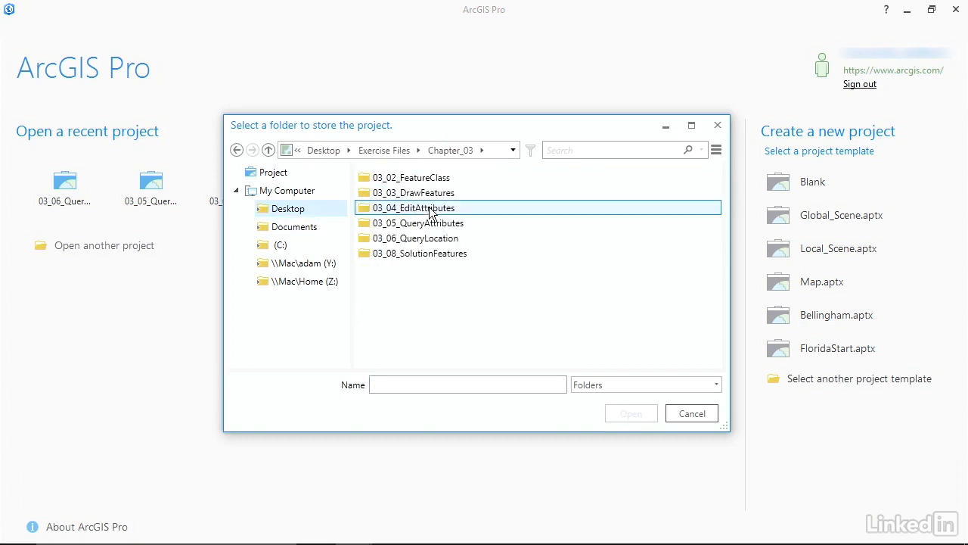
{"action": "left_click", "coordinate": [409, 257]}
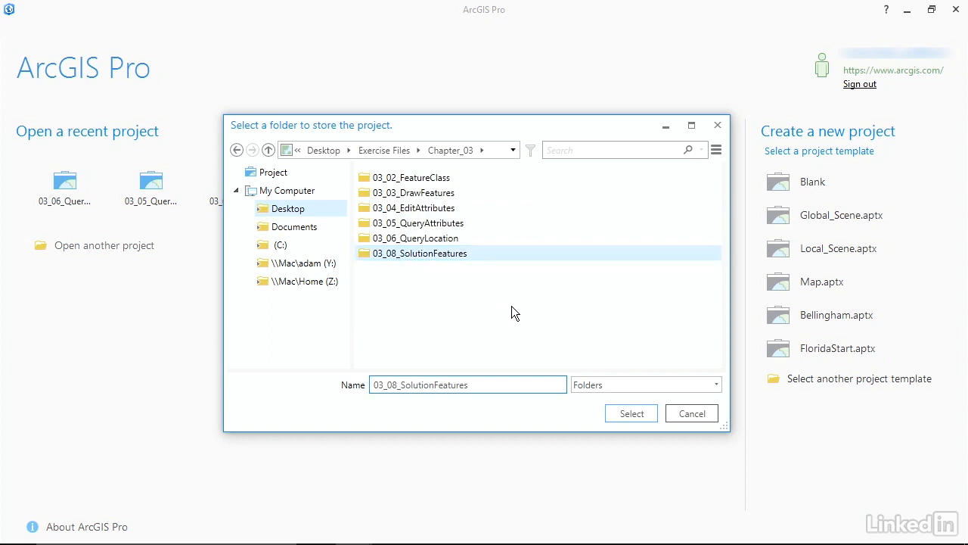
{"action": "left_click", "coordinate": [627, 415]}
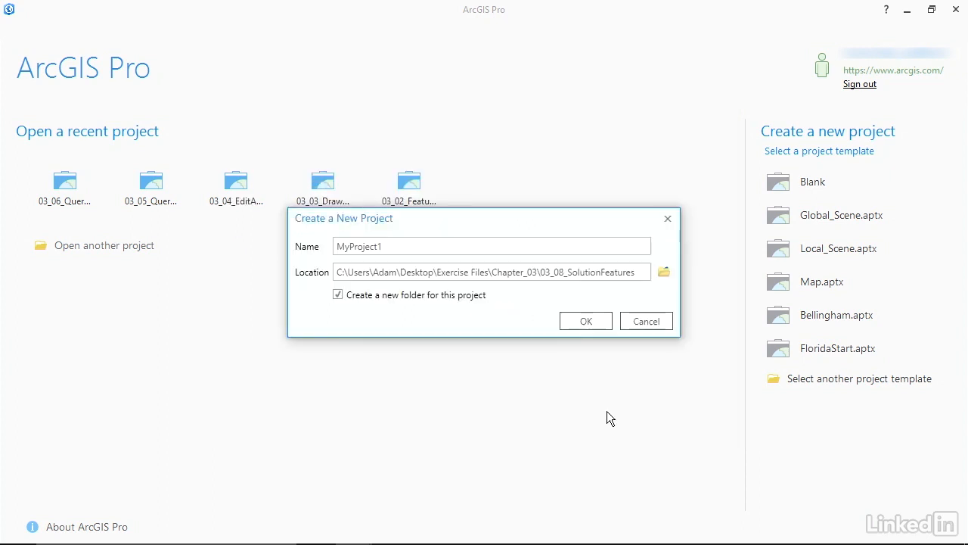
Name the new project BellinghamBuildings and create it
{"action": "double_click", "coordinate": [374, 245]}
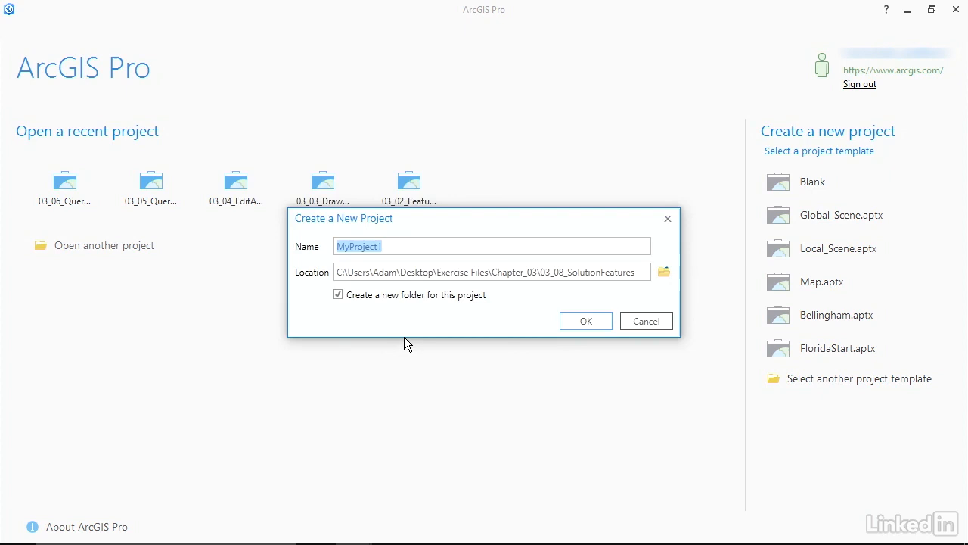
{"action": "type", "text": "BellinghamBuildings"}
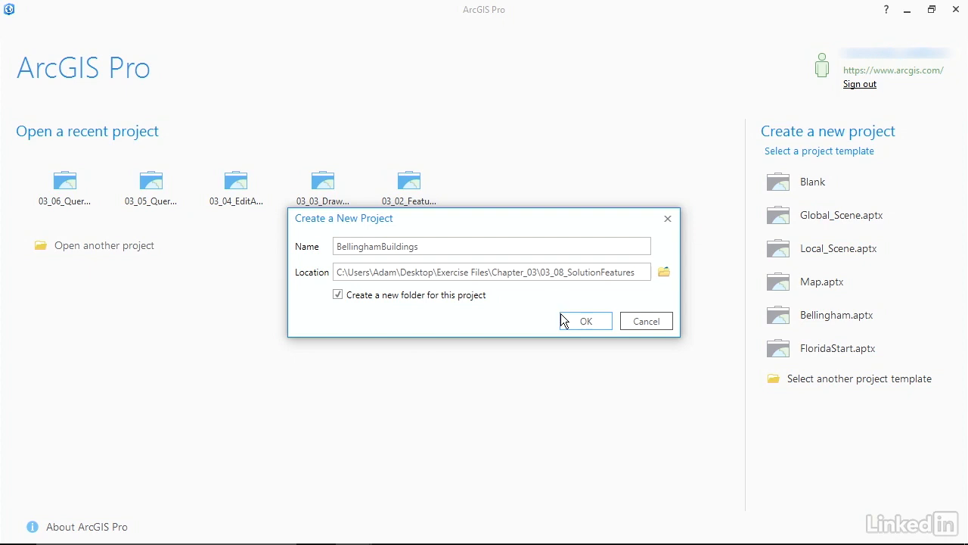
{"action": "left_click", "coordinate": [583, 323]}
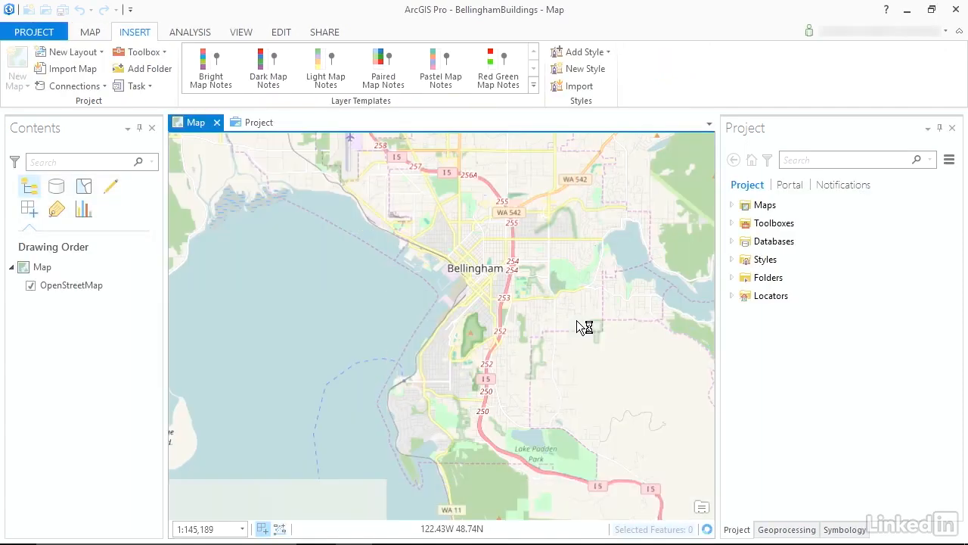
Create a polygon feature class named Buildings in the BellinghamBuildings geodatabase and return to the project's database listing
{"action": "left_click", "coordinate": [731, 241]}
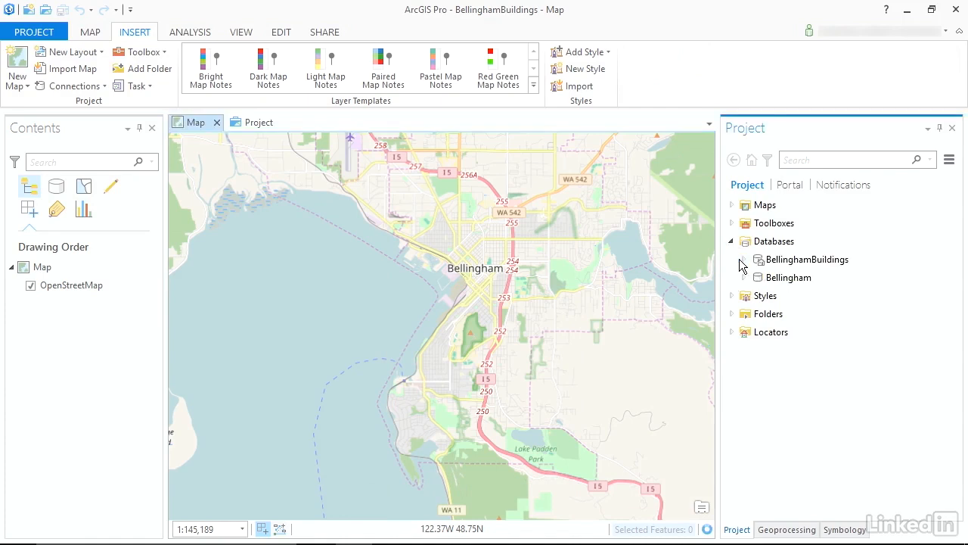
{"action": "left_click", "coordinate": [805, 258]}
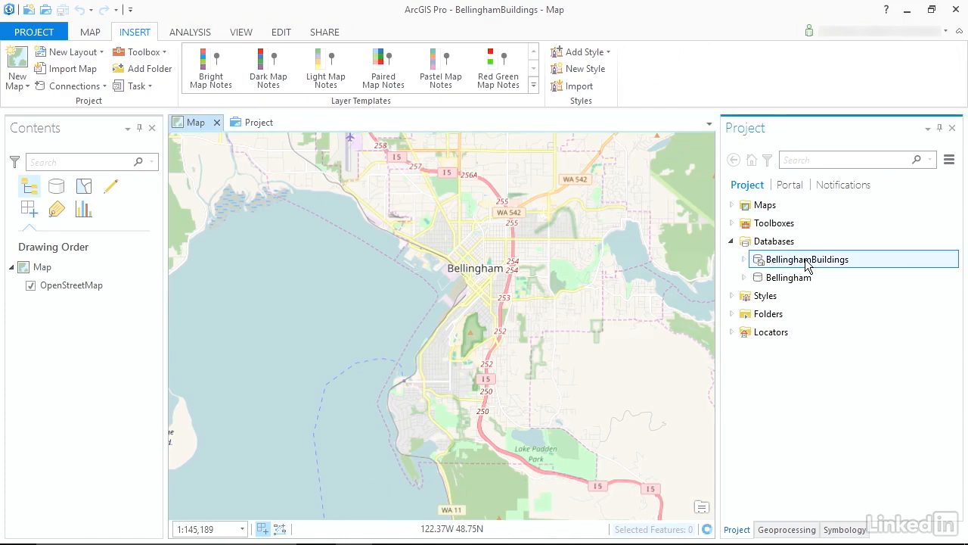
{"action": "left_click", "coordinate": [744, 260]}
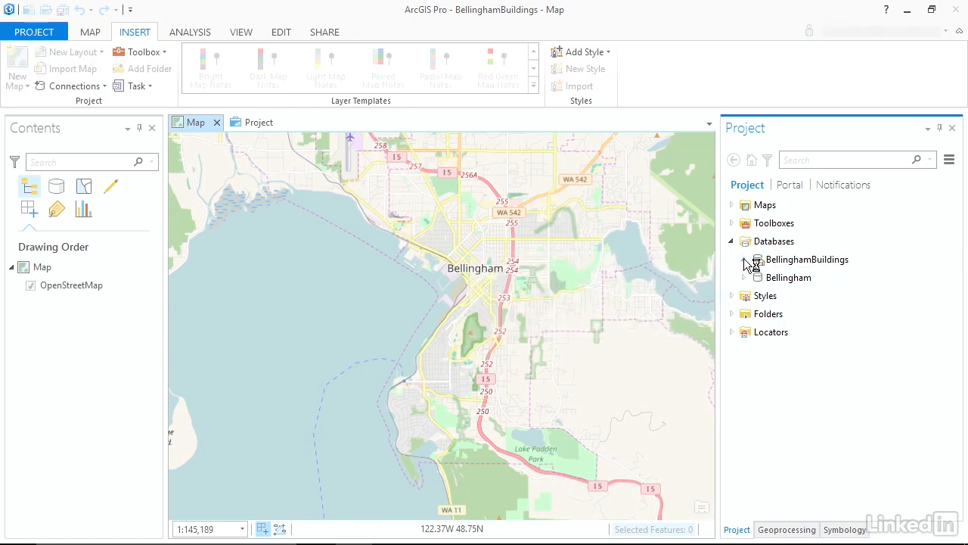
{"action": "left_click", "coordinate": [783, 261]}
{"action": "right_click", "coordinate": [784, 263]}
{"action": "mouse_move", "coordinate": [785, 266]}
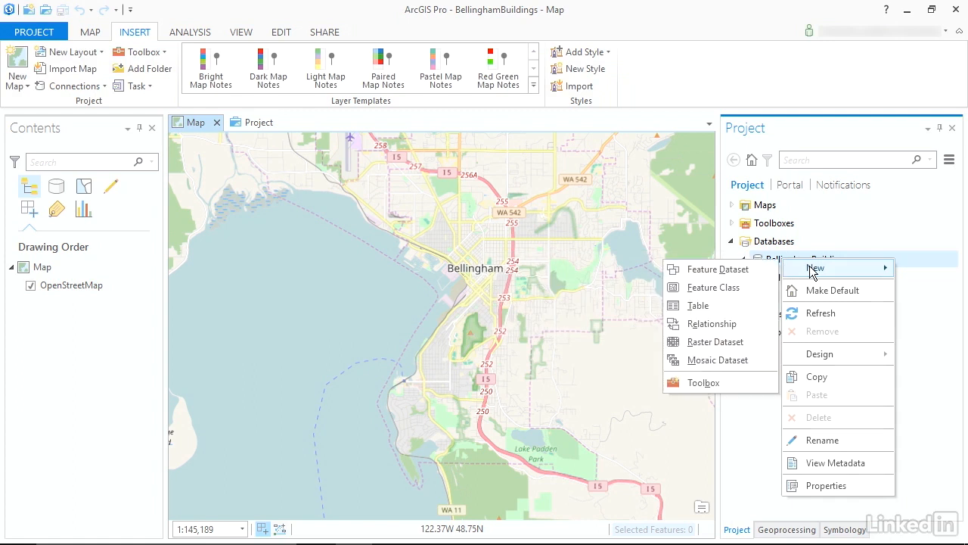
{"action": "left_click", "coordinate": [730, 290]}
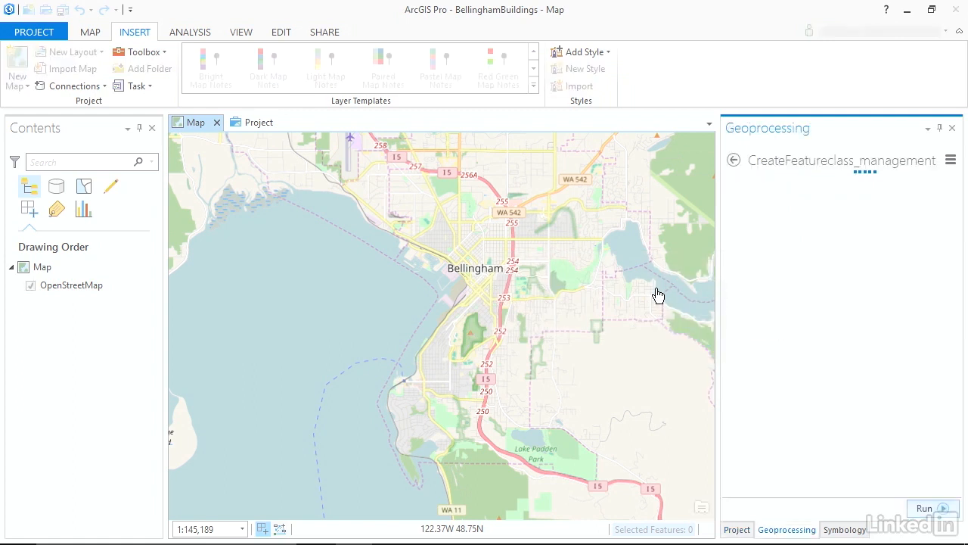
{"action": "left_click", "coordinate": [762, 253]}
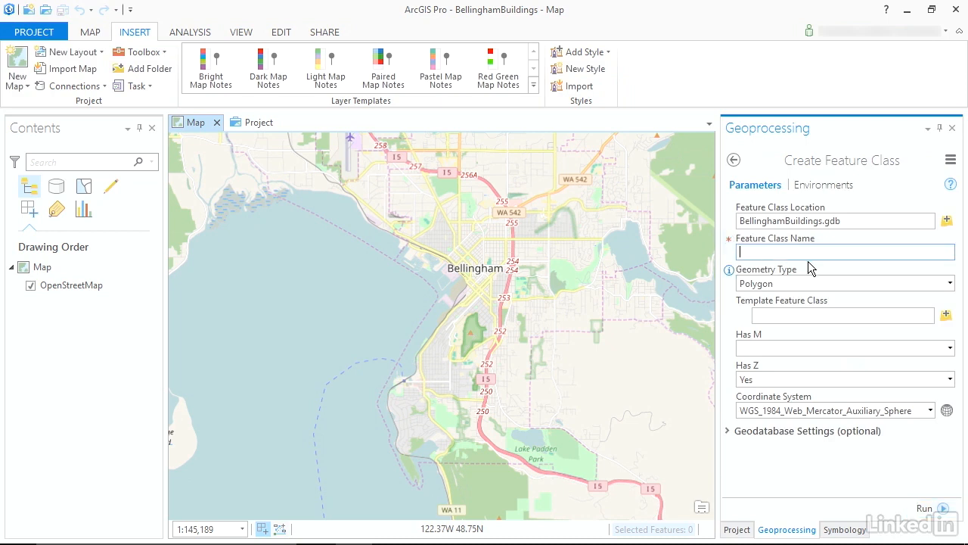
{"action": "type", "text": "Buildings"}
{"action": "left_click", "coordinate": [926, 508]}
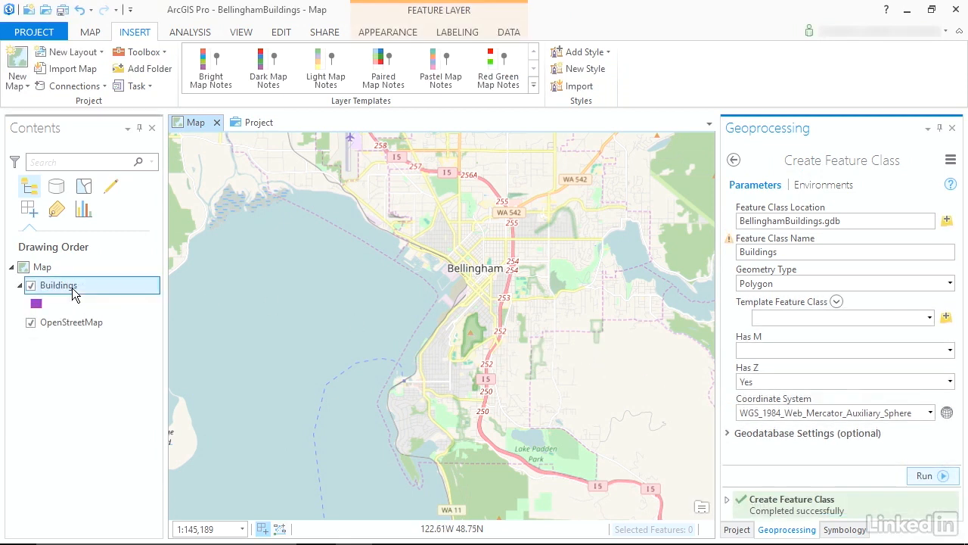
{"action": "left_click", "coordinate": [737, 529]}
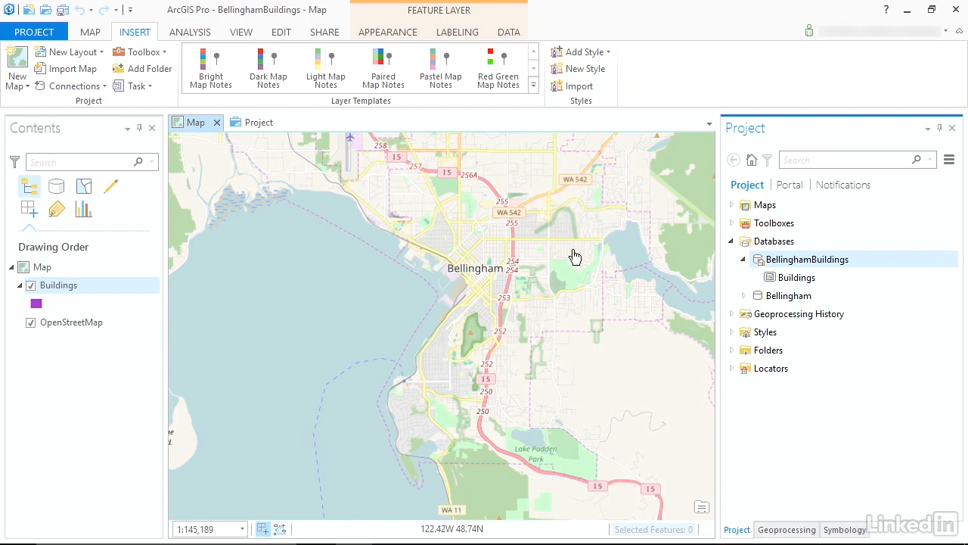
Switch the map's basemap to World Imagery
{"action": "left_click", "coordinate": [284, 33]}
{"action": "left_click", "coordinate": [92, 36]}
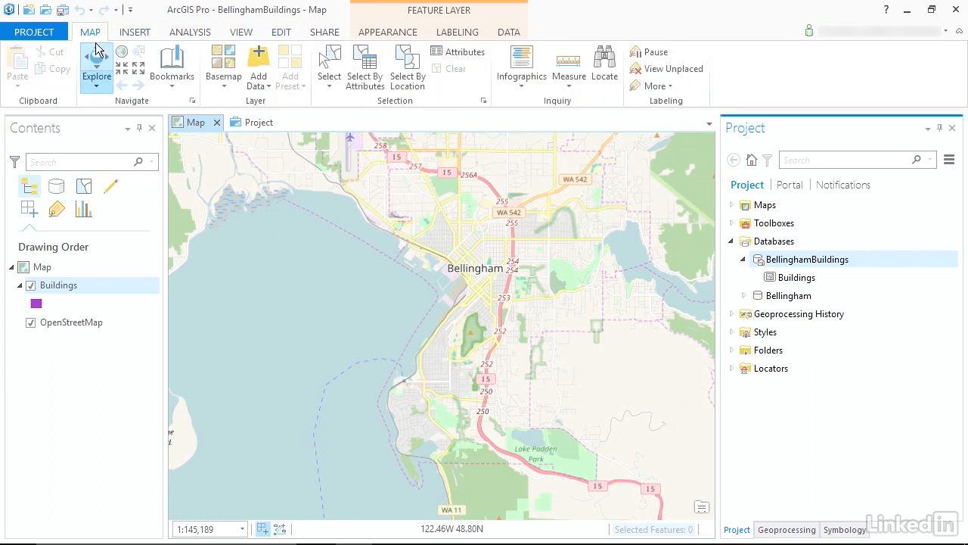
{"action": "left_click", "coordinate": [229, 84]}
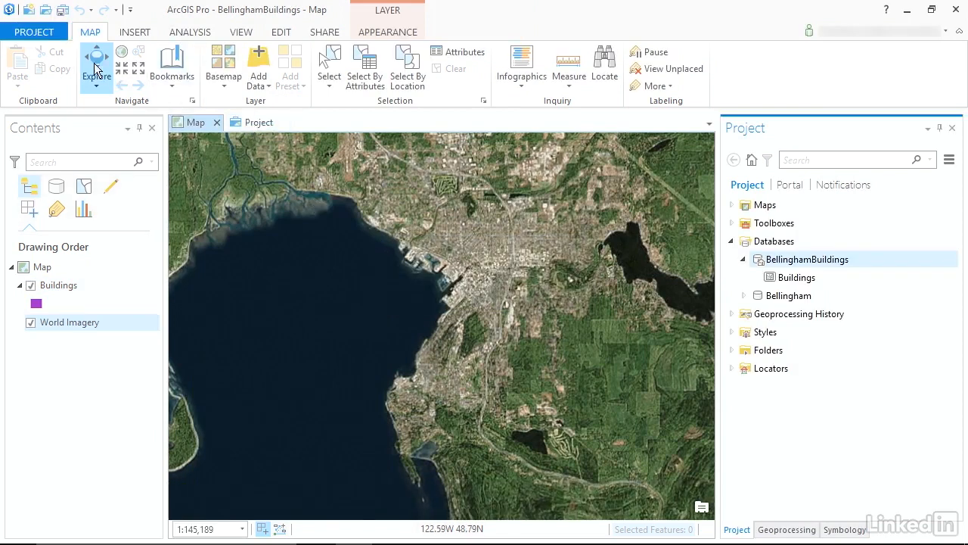
Begin a right-angle polygon in the Buildings layer at the northeast corner of the red-roofed downtown building
{"action": "left_click_drag", "start_coordinate": [430, 258], "coordinate": [499, 310]}
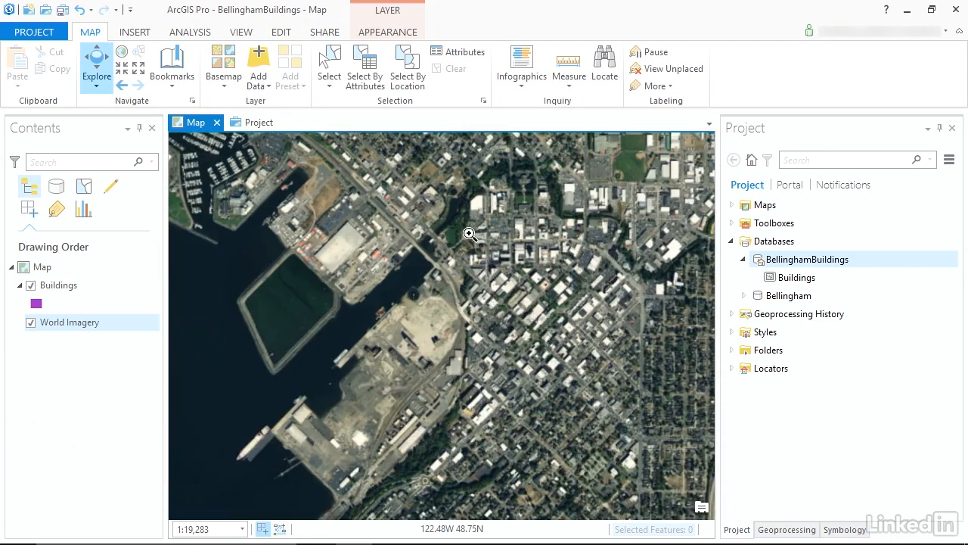
{"action": "left_click_drag", "start_coordinate": [466, 233], "coordinate": [497, 265]}
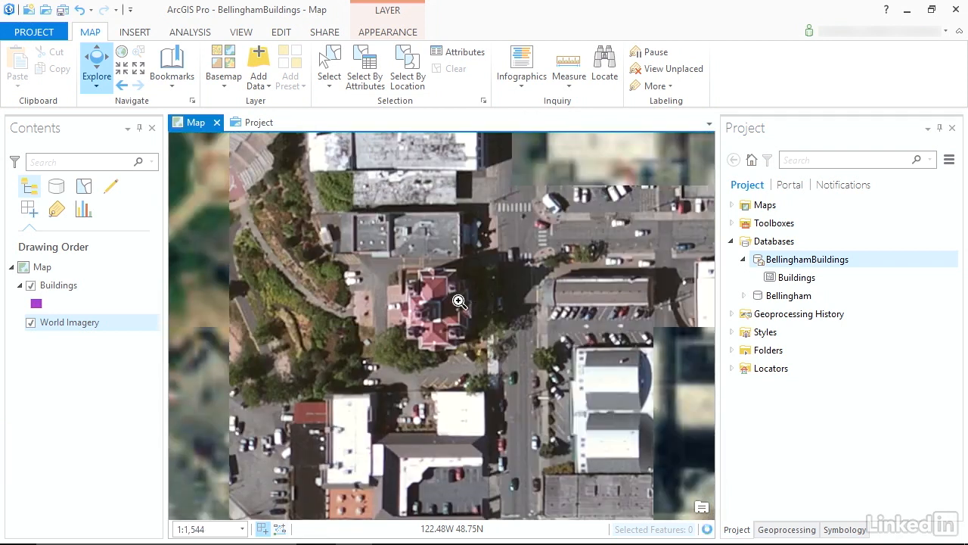
{"action": "left_click_drag", "start_coordinate": [433, 299], "coordinate": [518, 386]}
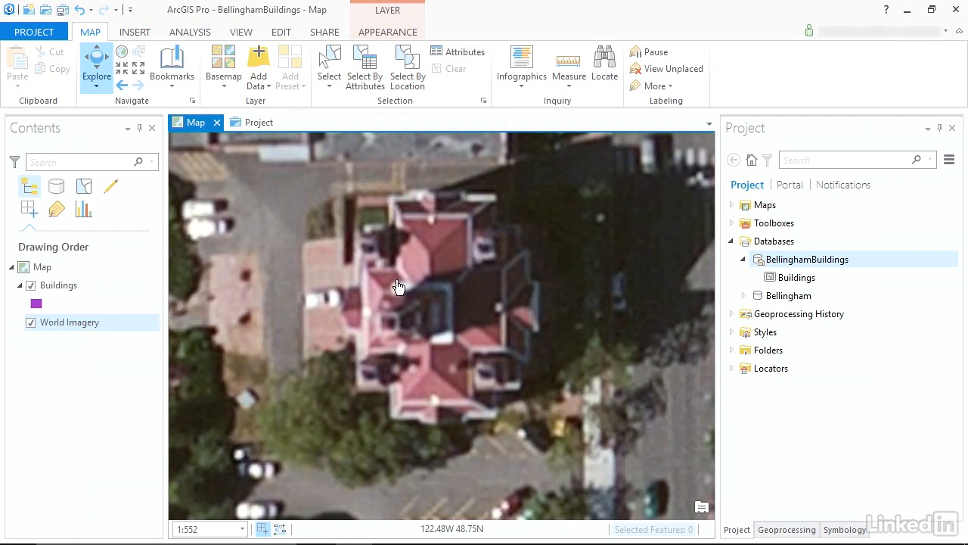
{"action": "left_click", "coordinate": [279, 34]}
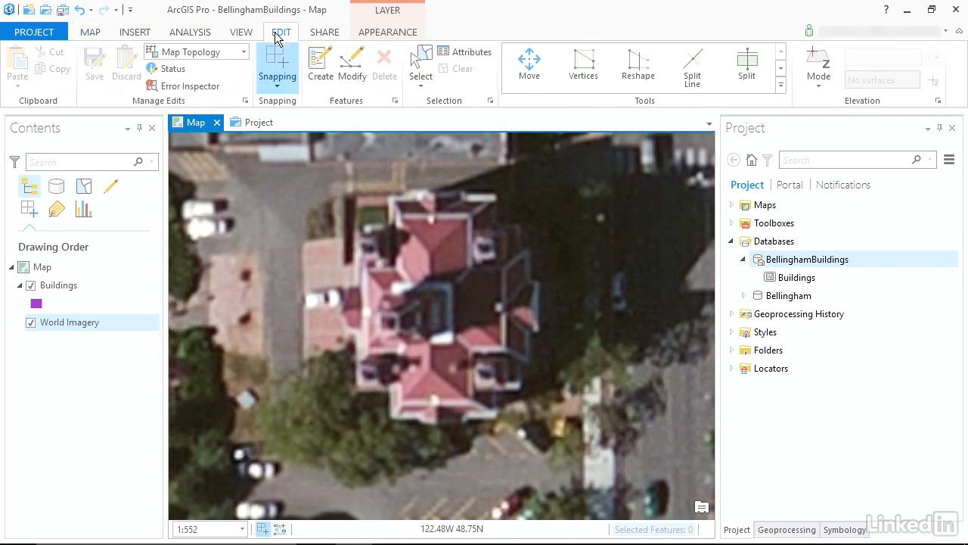
{"action": "left_click", "coordinate": [319, 65]}
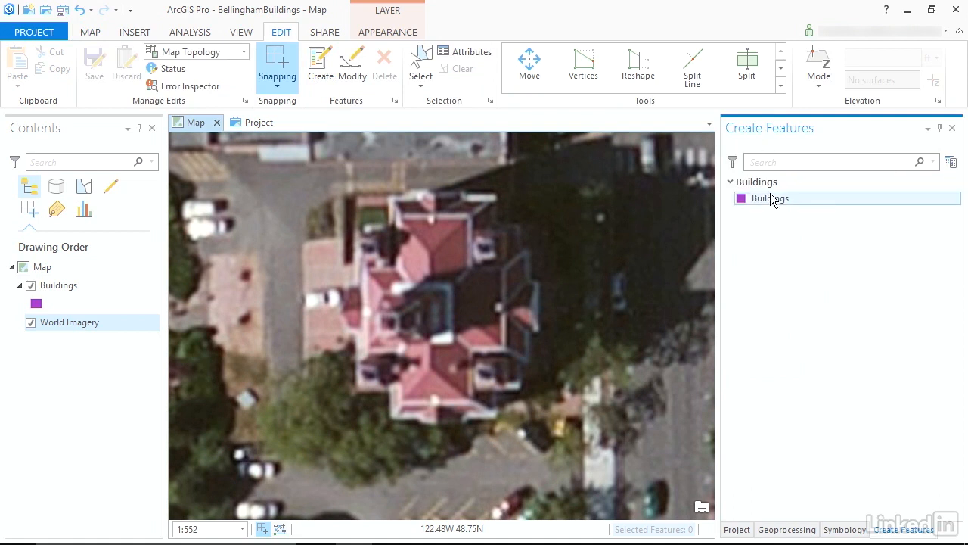
{"action": "left_click", "coordinate": [810, 210]}
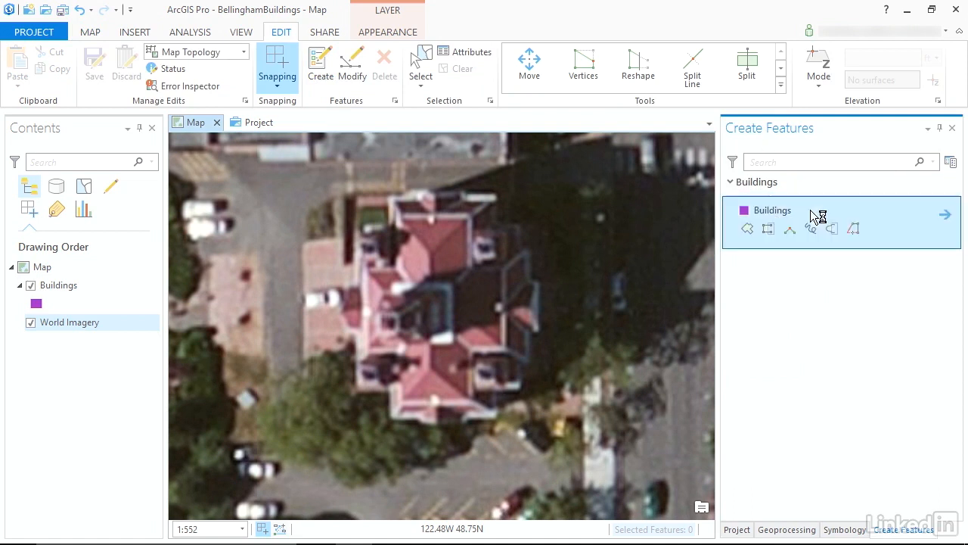
{"action": "left_click", "coordinate": [747, 230]}
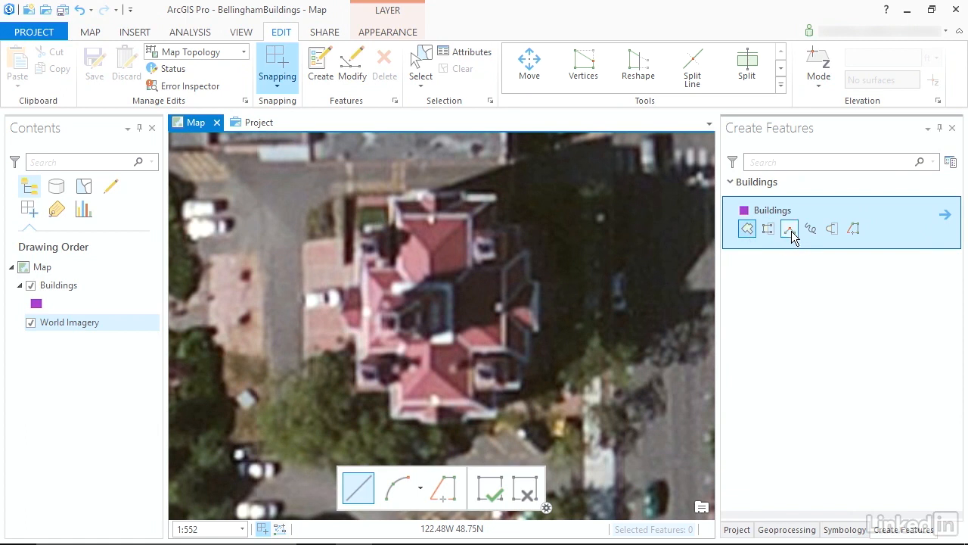
{"action": "left_click", "coordinate": [789, 229]}
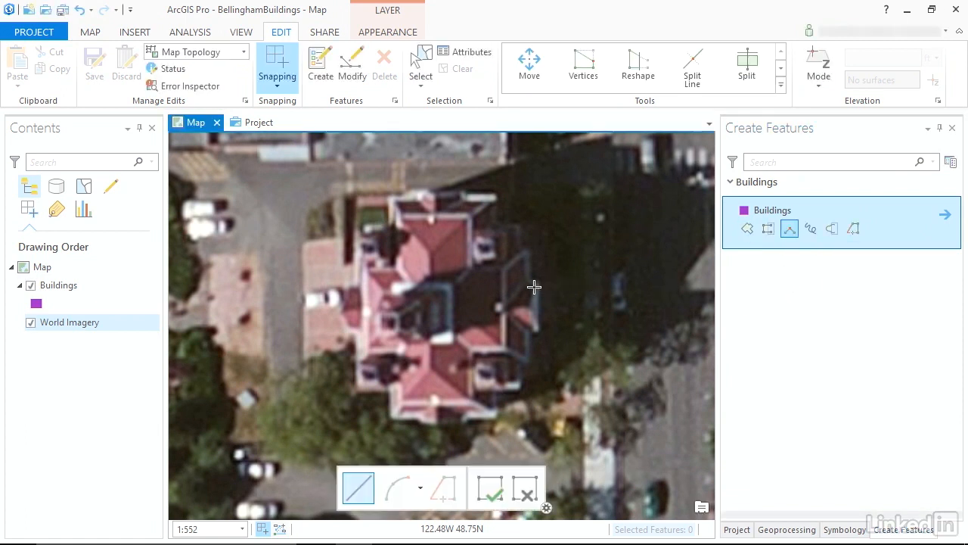
{"action": "left_click", "coordinate": [493, 196]}
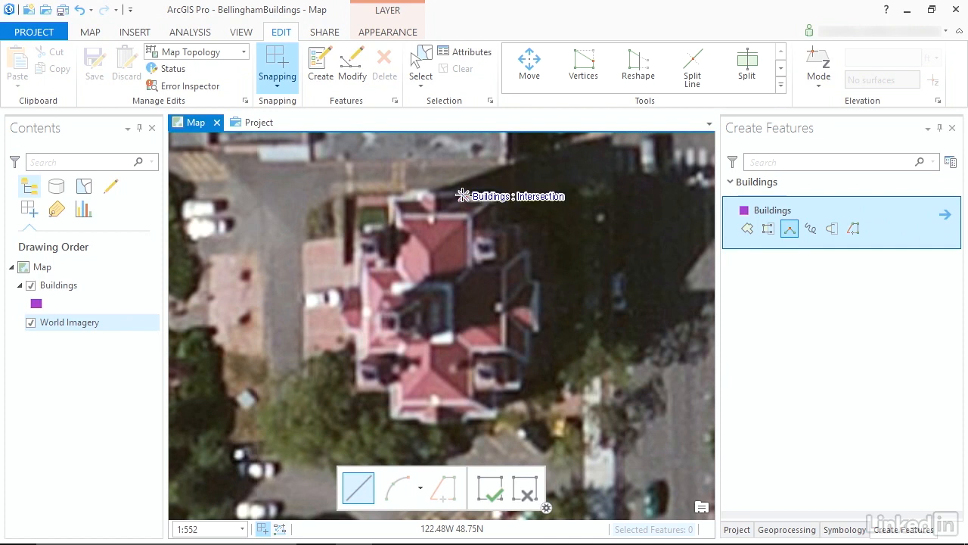
Turn snapping off for the building sketch
{"action": "left_click", "coordinate": [277, 86]}
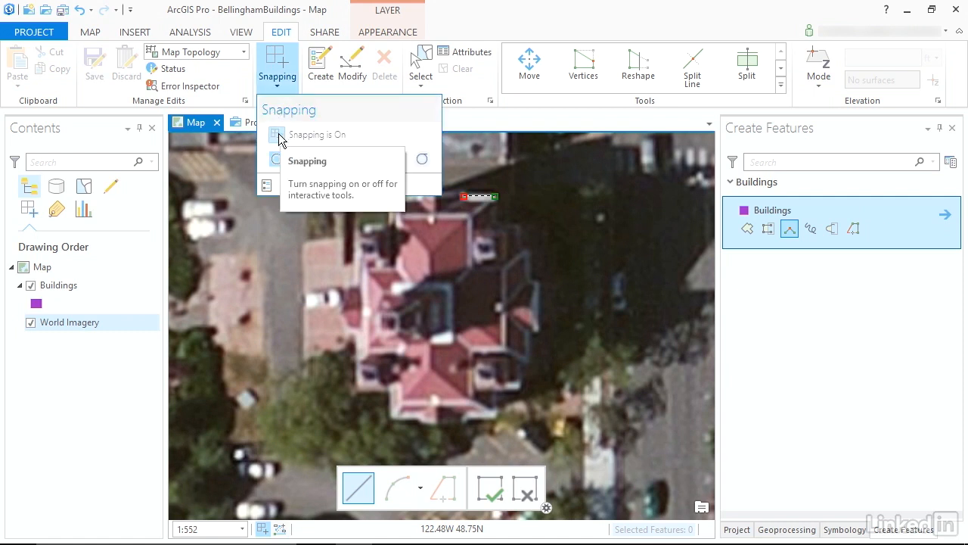
{"action": "left_click", "coordinate": [278, 137]}
{"action": "left_click", "coordinate": [280, 79]}
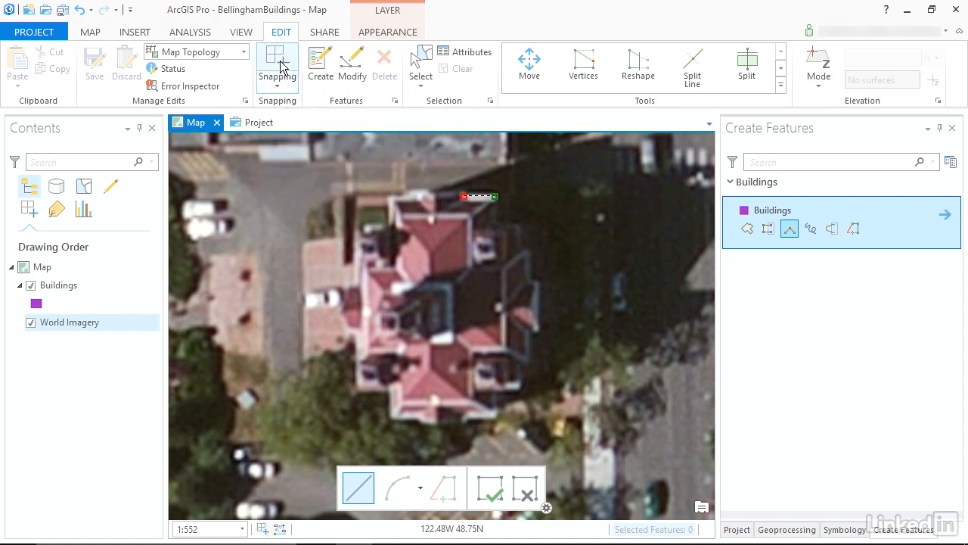
Trace the red-roofed building's stepped north edge and long west wall with right-angle corners
{"action": "left_click", "coordinate": [462, 191]}
{"action": "left_click", "coordinate": [417, 193]}
{"action": "left_click", "coordinate": [389, 197]}
{"action": "left_click", "coordinate": [389, 228]}
{"action": "left_click", "coordinate": [361, 228]}
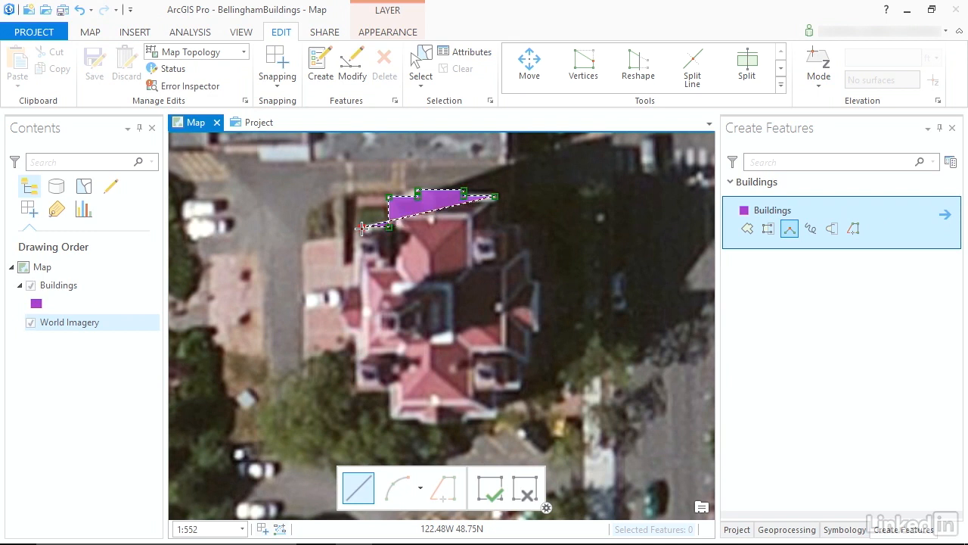
{"action": "left_click", "coordinate": [361, 387]}
Complete the right-angle footprint along the stepped south and east sides, and save the edits
{"action": "left_click", "coordinate": [388, 387]}
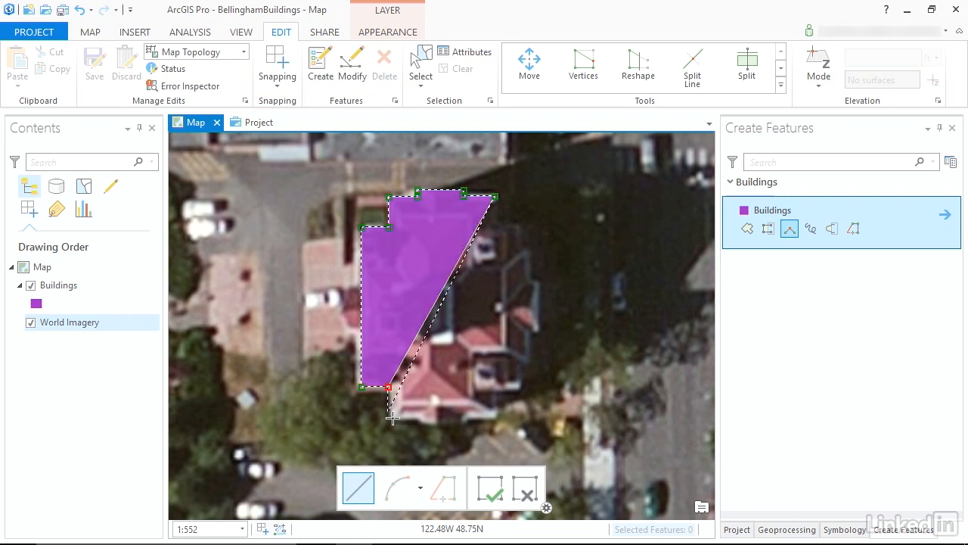
{"action": "left_click", "coordinate": [389, 417]}
{"action": "left_click", "coordinate": [417, 422]}
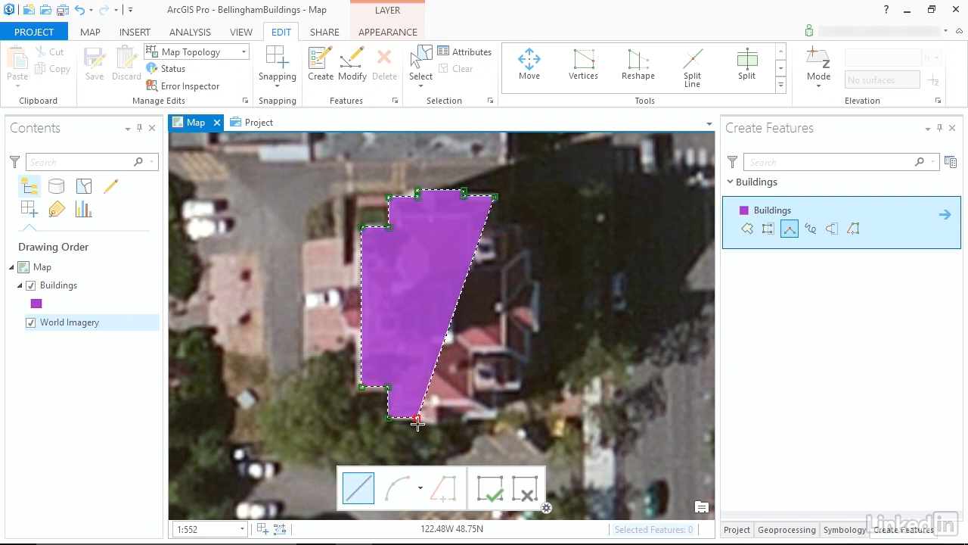
{"action": "left_click", "coordinate": [464, 422]}
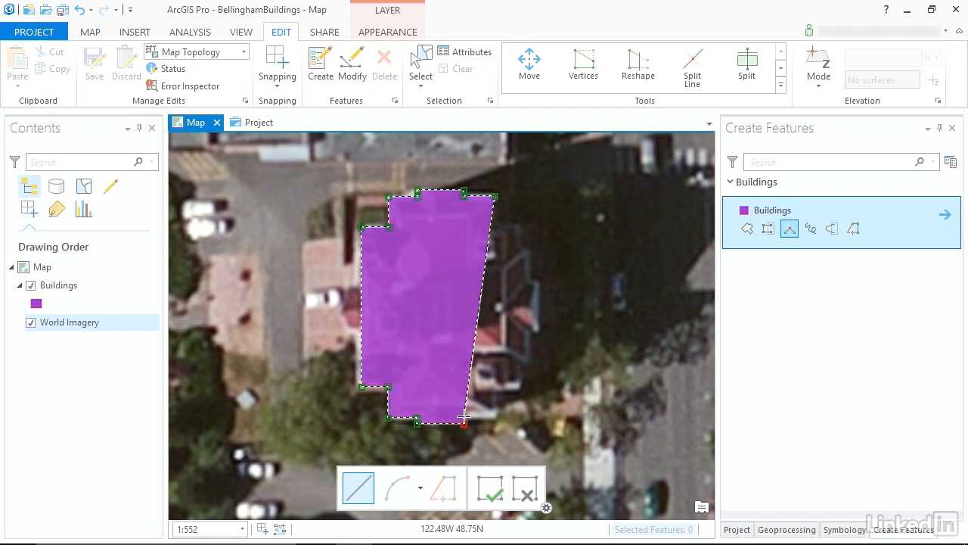
{"action": "left_click", "coordinate": [522, 226]}
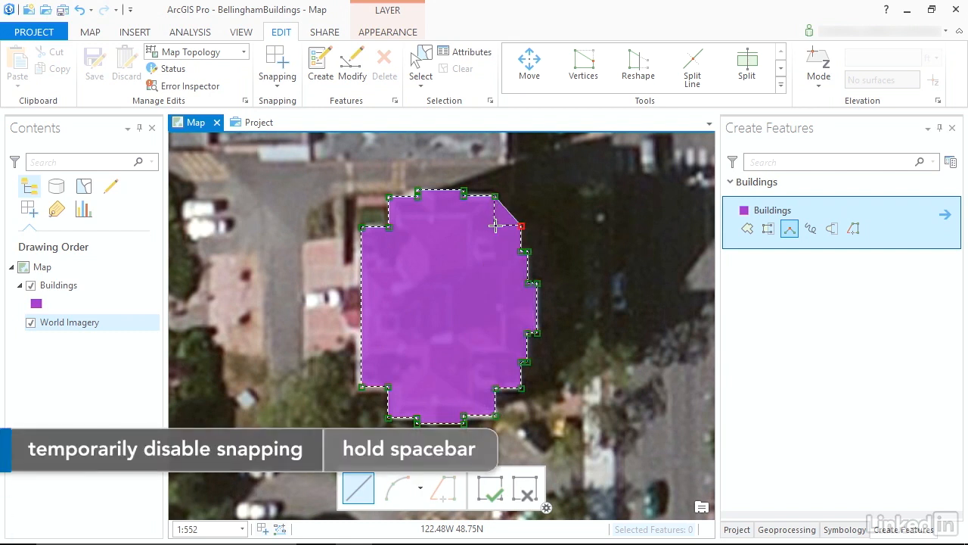
{"action": "double_click", "coordinate": [496, 225]}
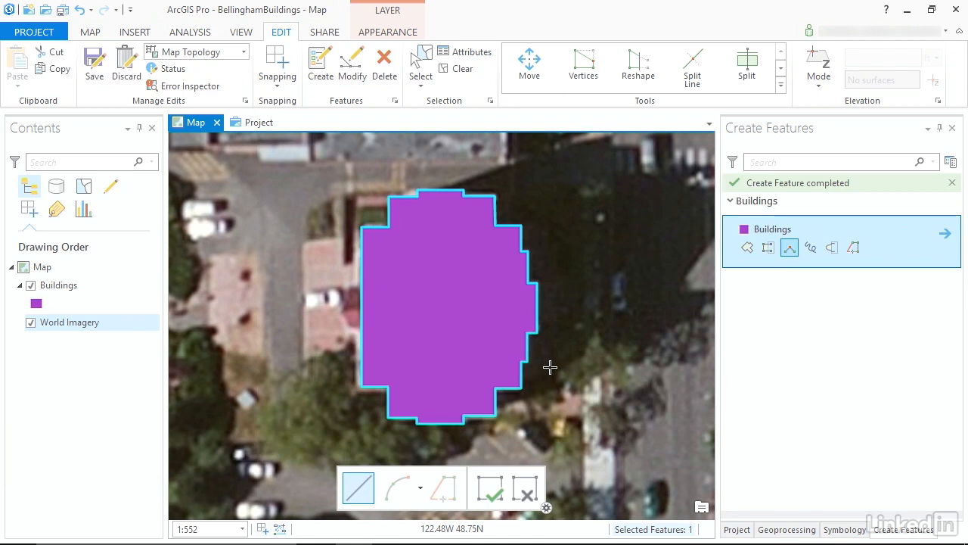
{"action": "left_click", "coordinate": [95, 66]}
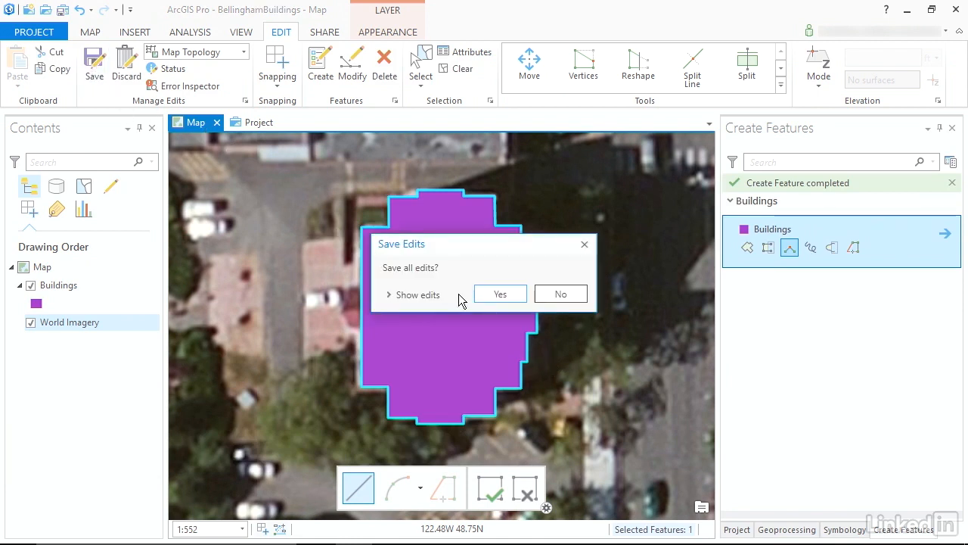
{"action": "left_click", "coordinate": [500, 294]}
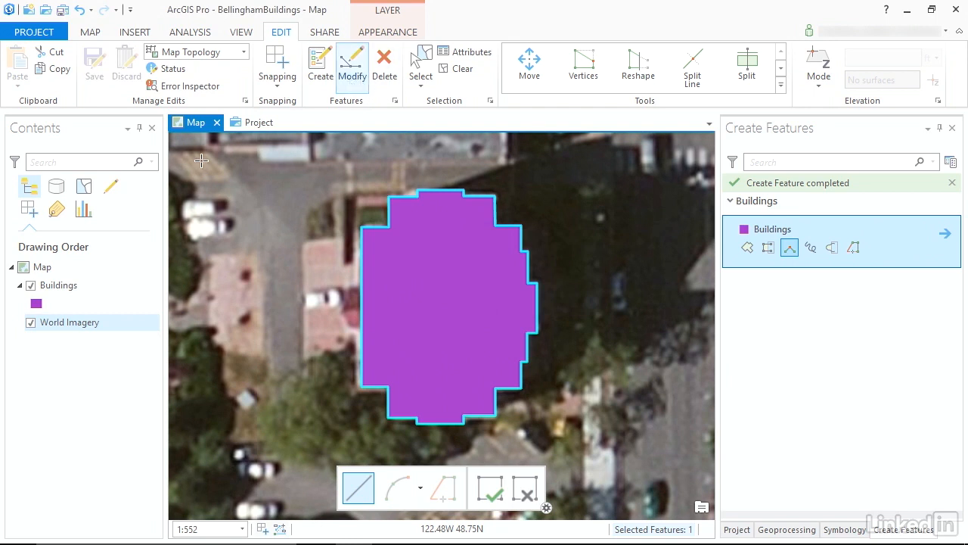
From the Buildings layer's attribute table, add a new field called Name with the Text data type
{"action": "left_click", "coordinate": [63, 292]}
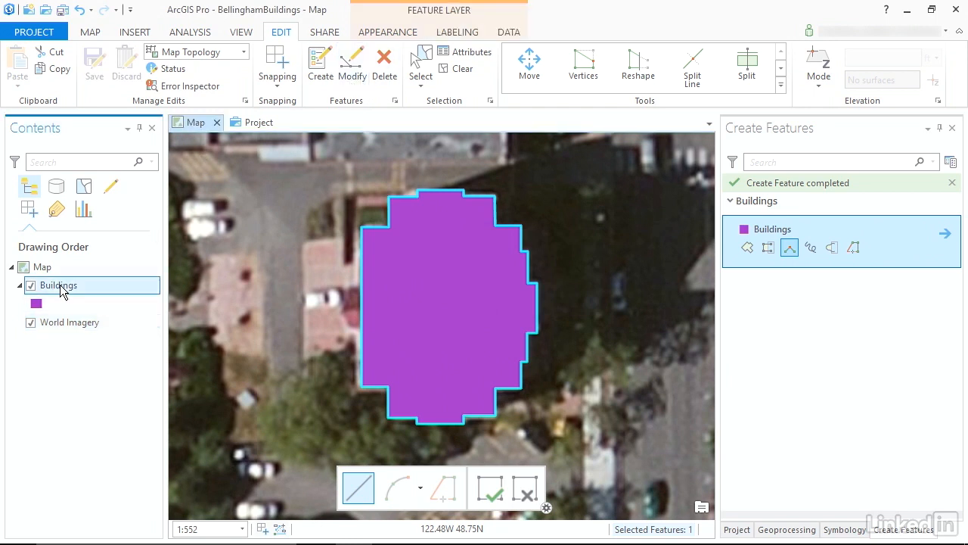
{"action": "left_click", "coordinate": [512, 31]}
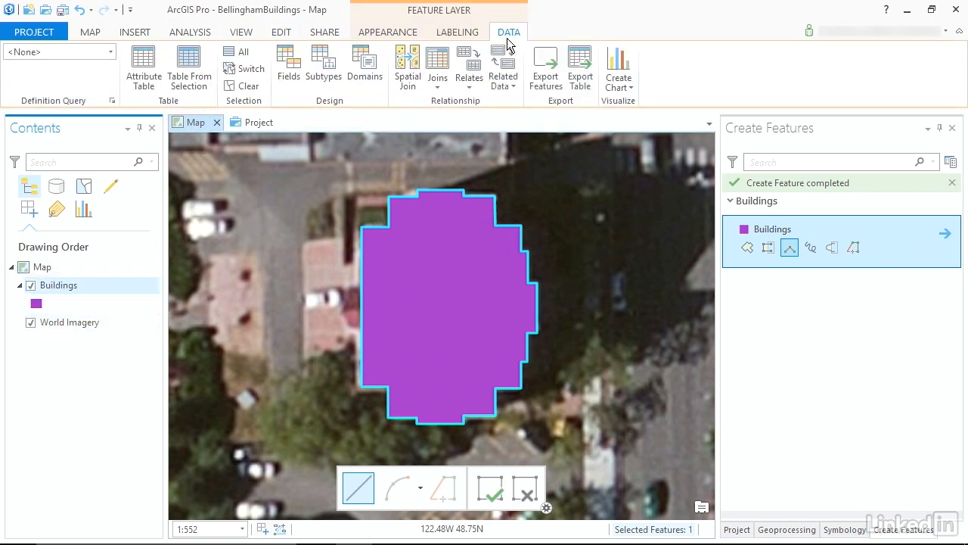
{"action": "left_click", "coordinate": [138, 68]}
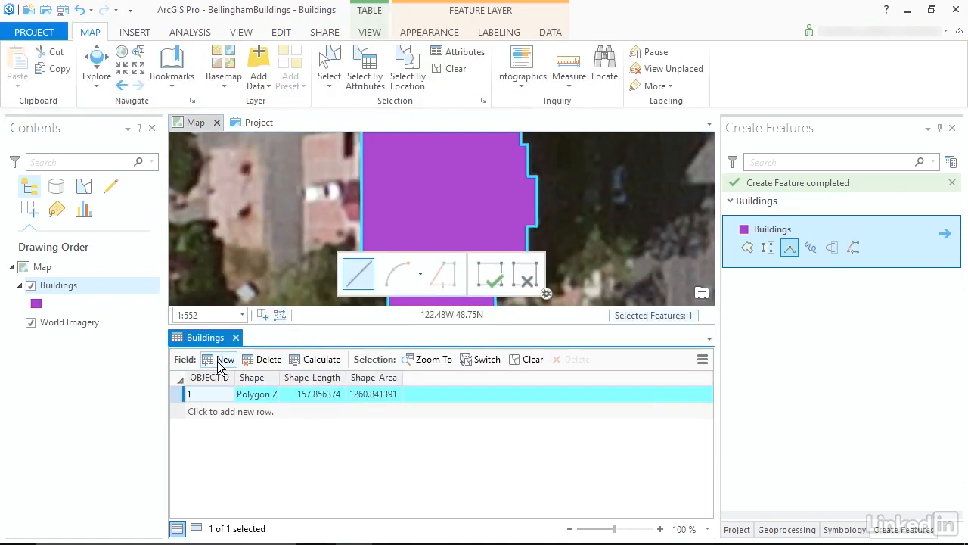
{"action": "left_click", "coordinate": [218, 361]}
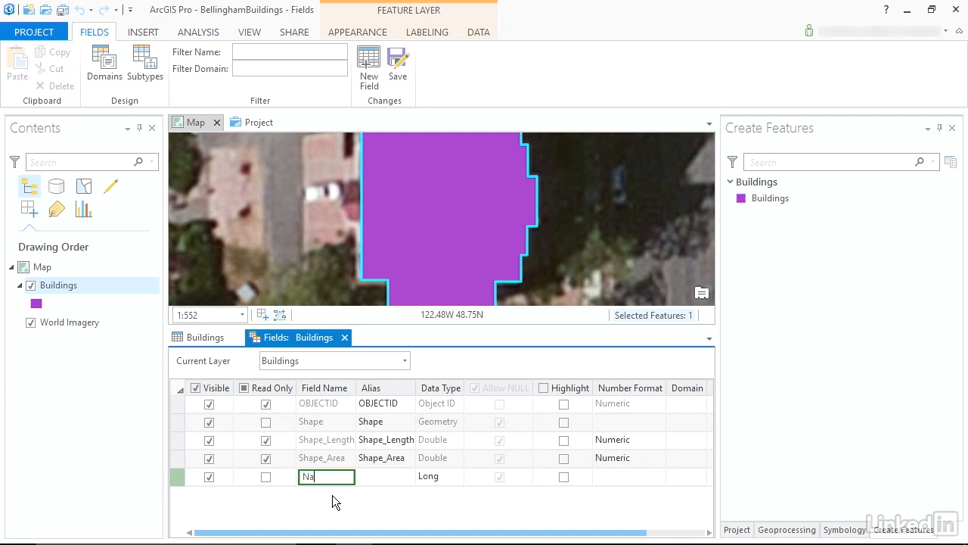
{"action": "left_click", "coordinate": [449, 476]}
{"action": "left_click", "coordinate": [458, 477]}
{"action": "left_click", "coordinate": [458, 477]}
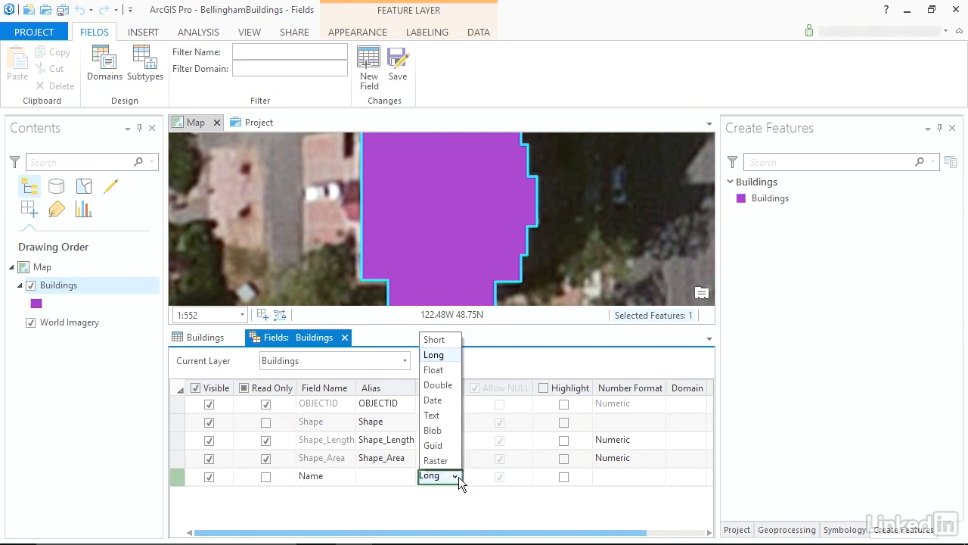
{"action": "left_click", "coordinate": [441, 415]}
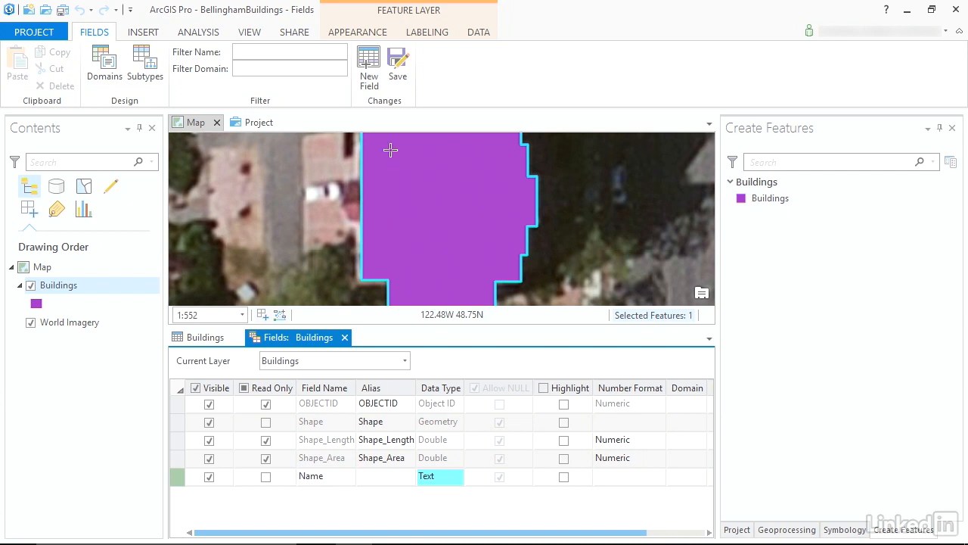
Add a second field called Year_Bulit with the Short data type to the Buildings layer
{"action": "left_click", "coordinate": [369, 60]}
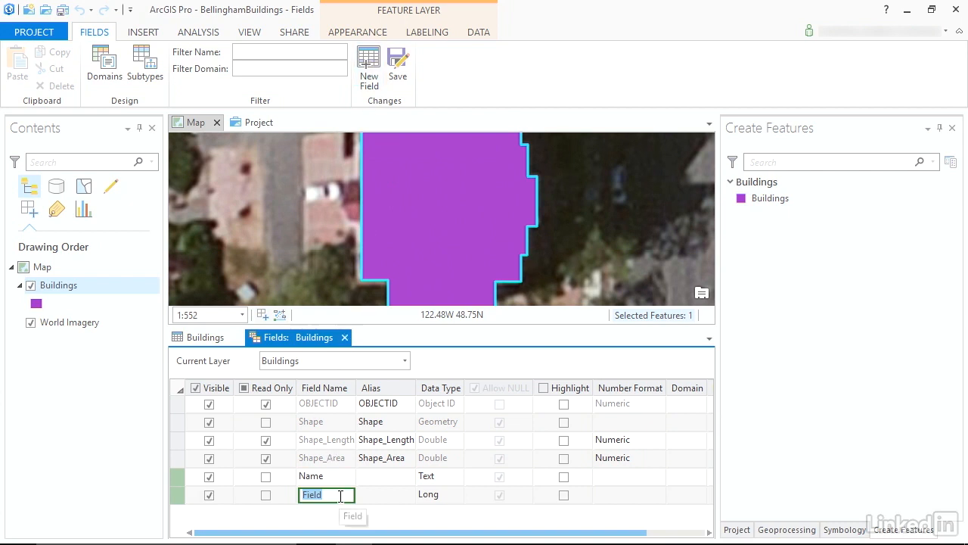
{"action": "type", "text": "Year_Bulit"}
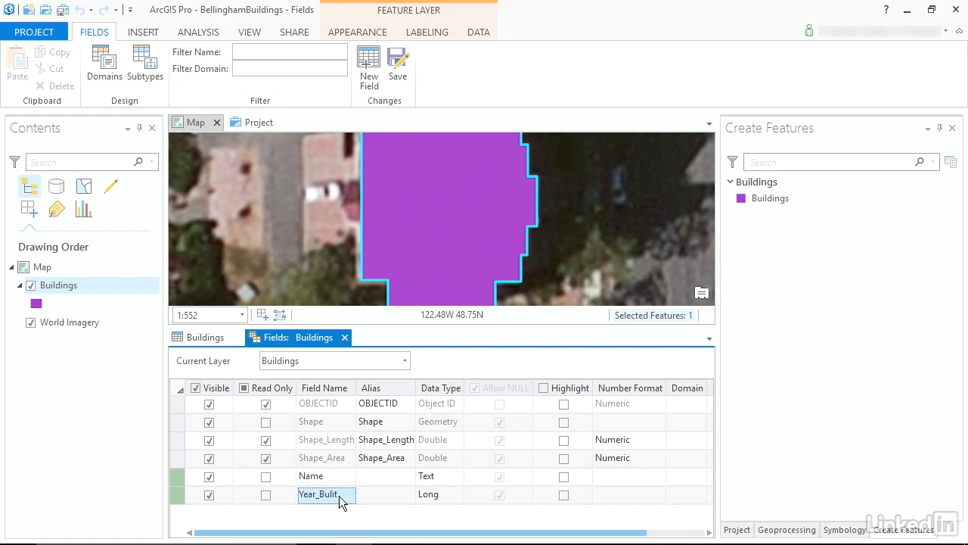
{"action": "left_click", "coordinate": [445, 492]}
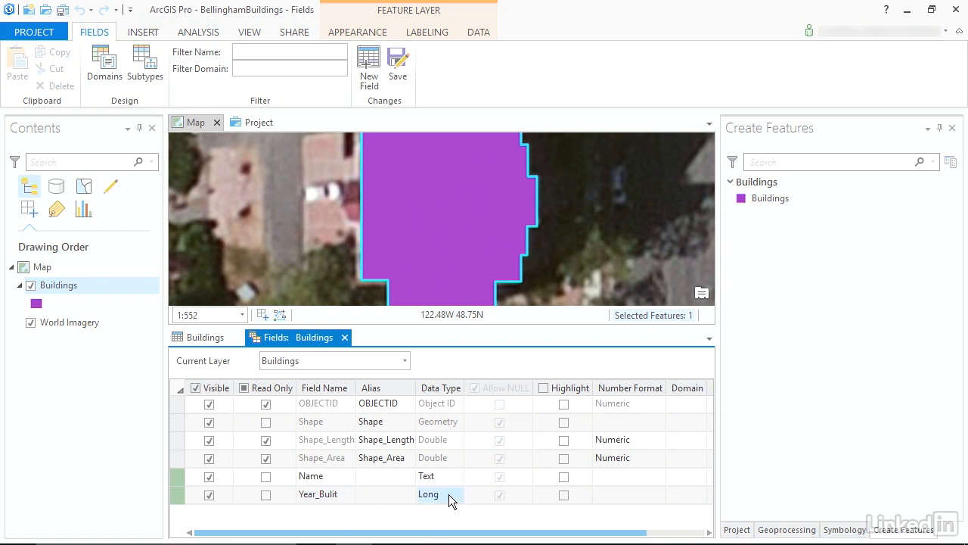
{"action": "left_click", "coordinate": [458, 494]}
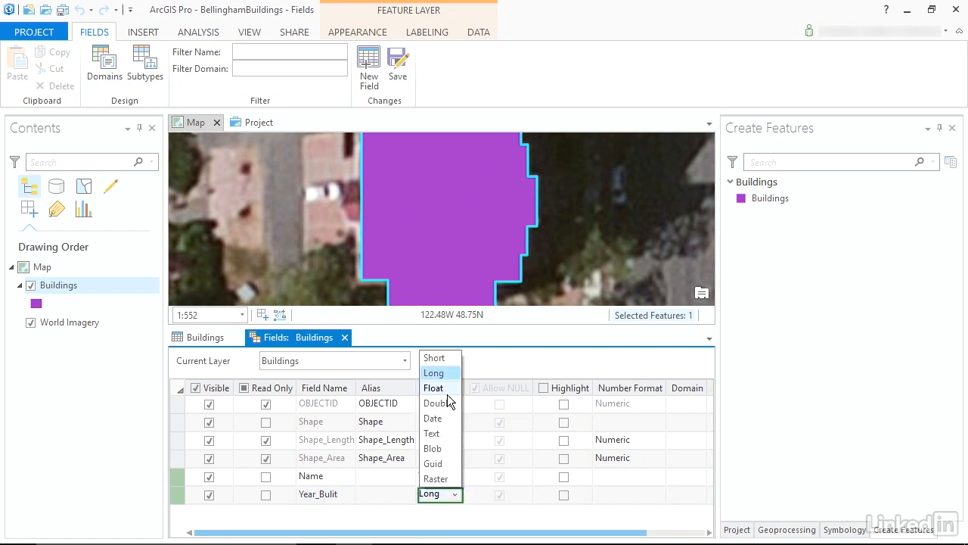
{"action": "left_click", "coordinate": [434, 358]}
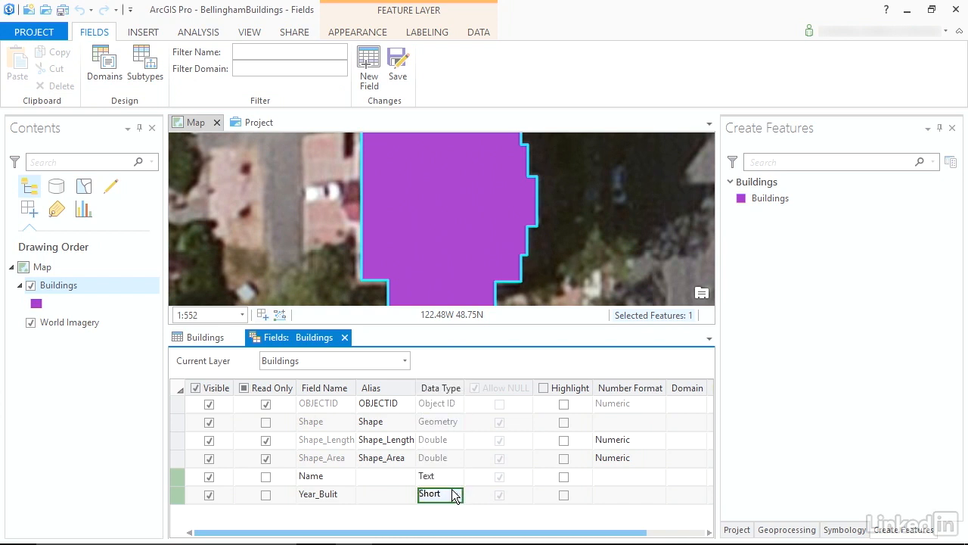
Save the field changes and close both the Fields view and the Buildings attribute table
{"action": "left_click", "coordinate": [398, 68]}
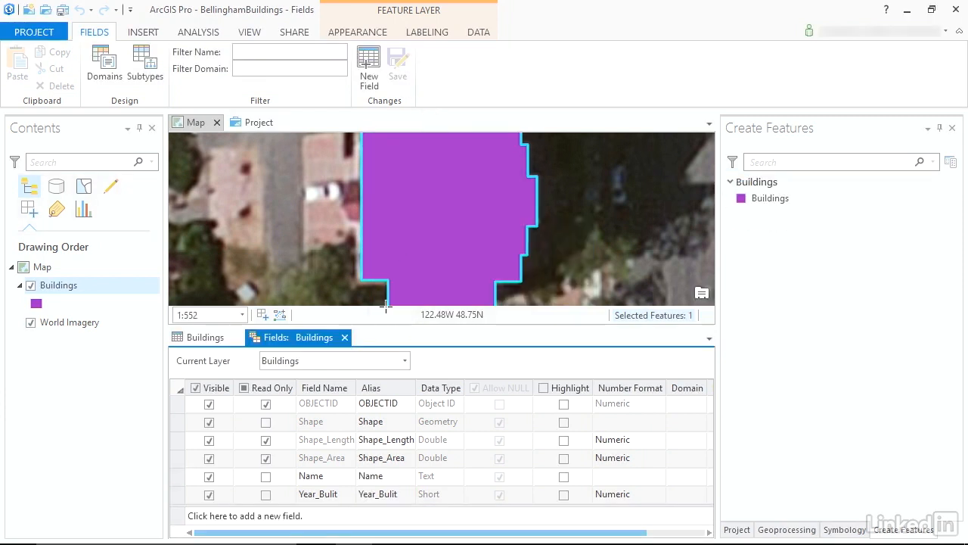
{"action": "left_click", "coordinate": [344, 337]}
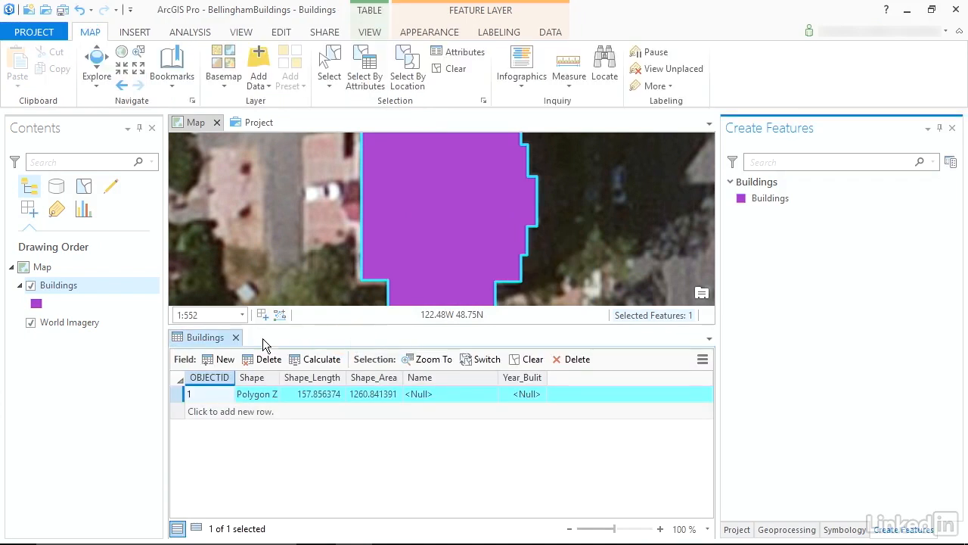
{"action": "left_click", "coordinate": [236, 337]}
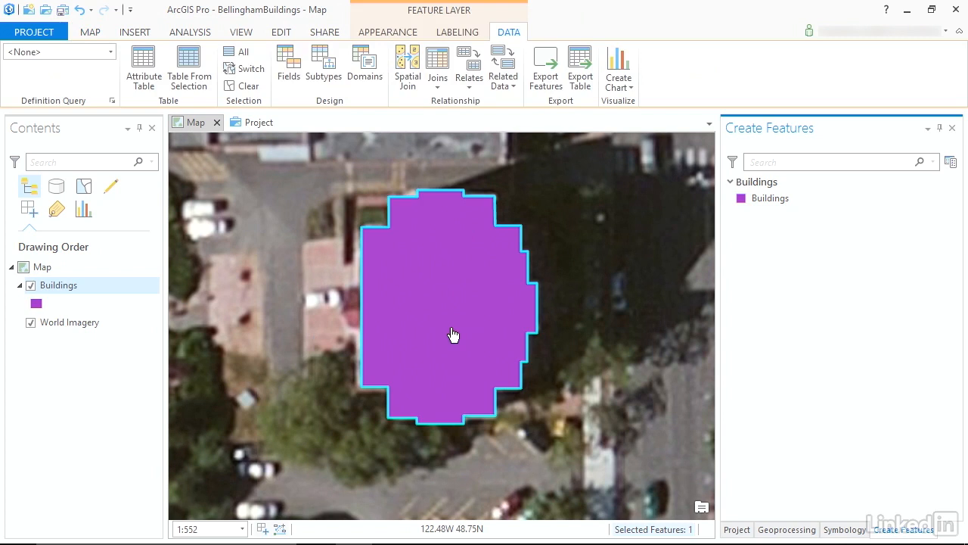
Set the selected building's Name attribute to Old City Hall / Whatcom Museum
{"action": "left_click", "coordinate": [286, 34]}
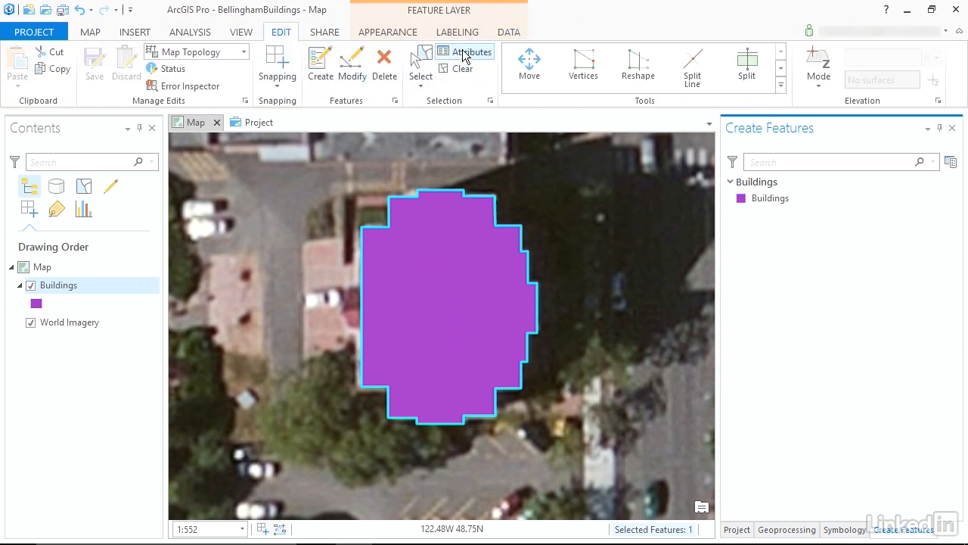
{"action": "left_click", "coordinate": [462, 49]}
{"action": "left_click", "coordinate": [815, 398]}
{"action": "type", "text": "Old City Hall / Whatcom"}
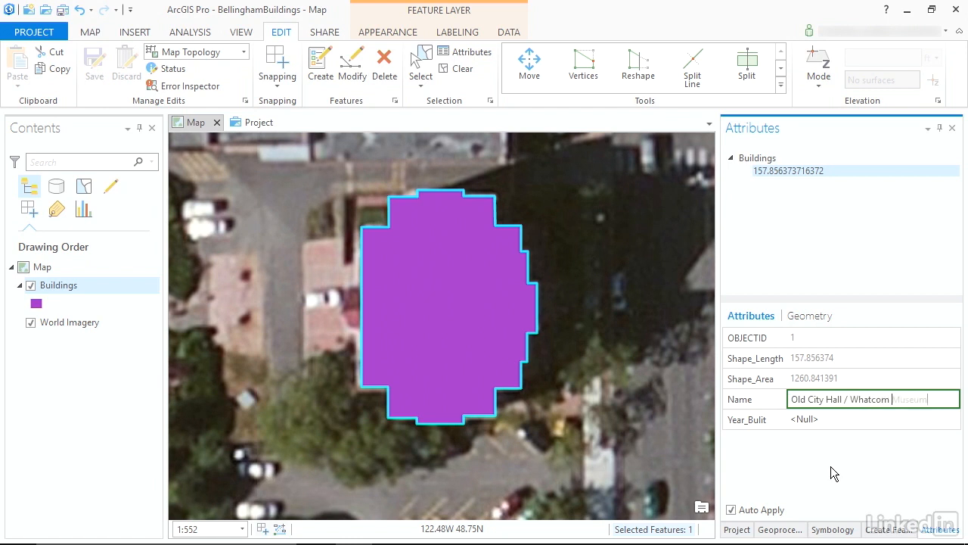
{"action": "key", "text": "Tab"}
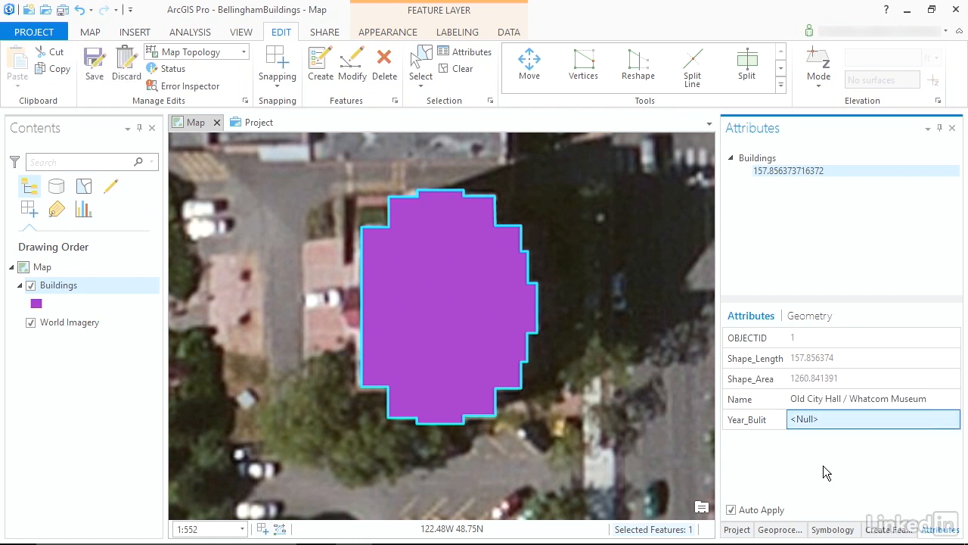
Set the selected building's Year_Bulit attribute to 1892 and save all edits
{"action": "left_click", "coordinate": [810, 422]}
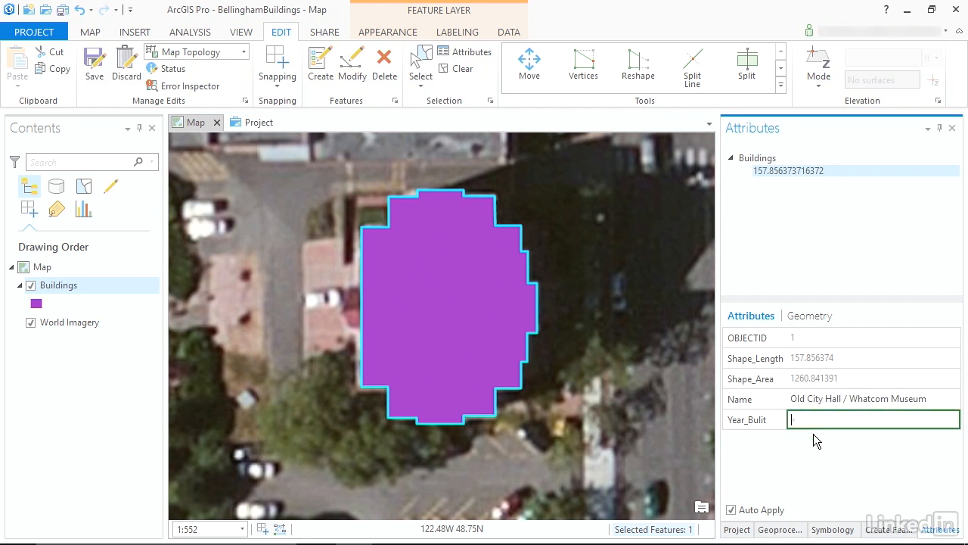
{"action": "type", "text": "1892"}
{"action": "key", "text": "Return"}
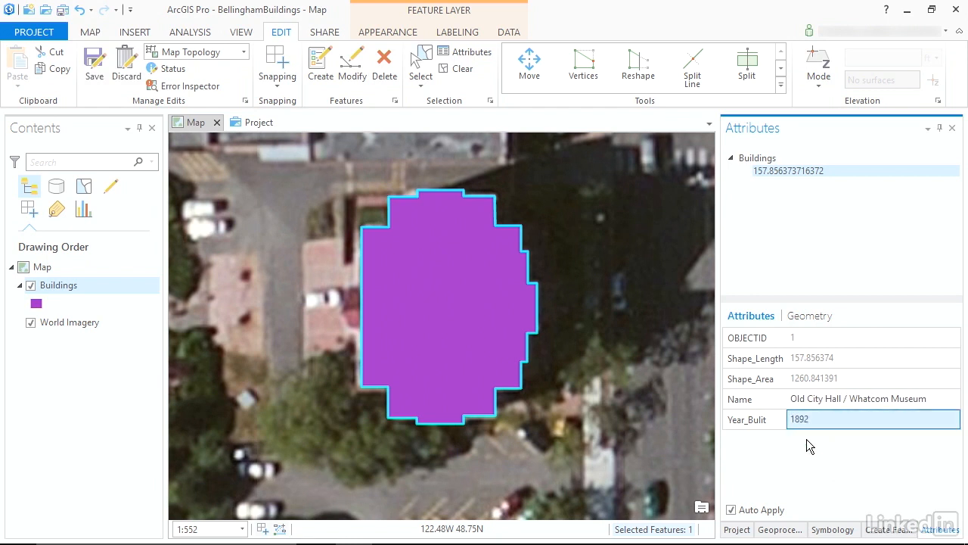
{"action": "left_click", "coordinate": [92, 64]}
{"action": "left_click", "coordinate": [498, 293]}
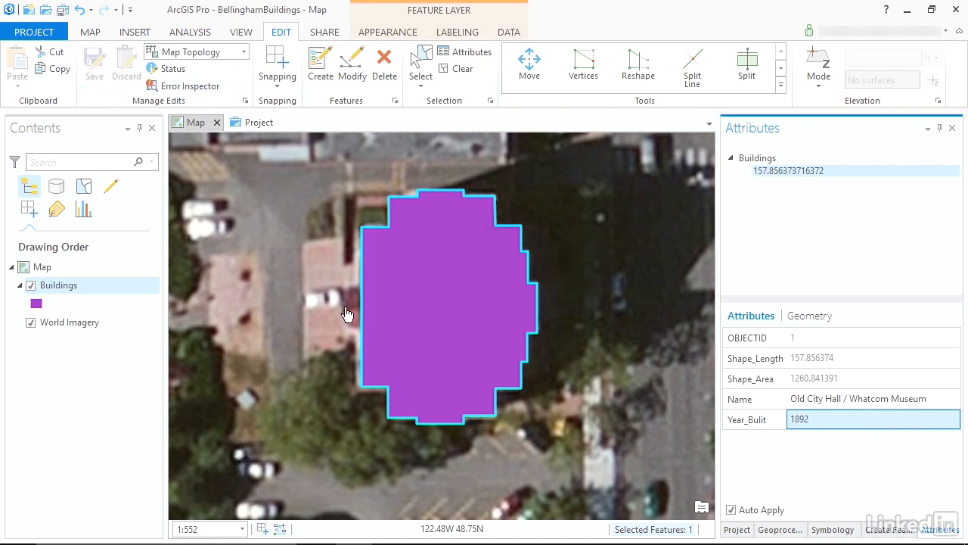